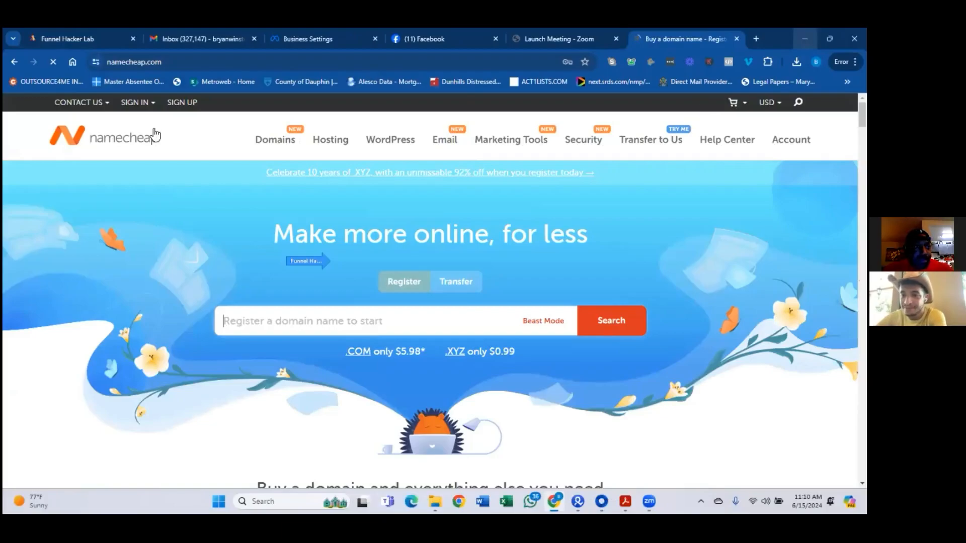
Step: Sign in with the saved account credentials and dismiss the saved-password check
mouse_move(130, 109)
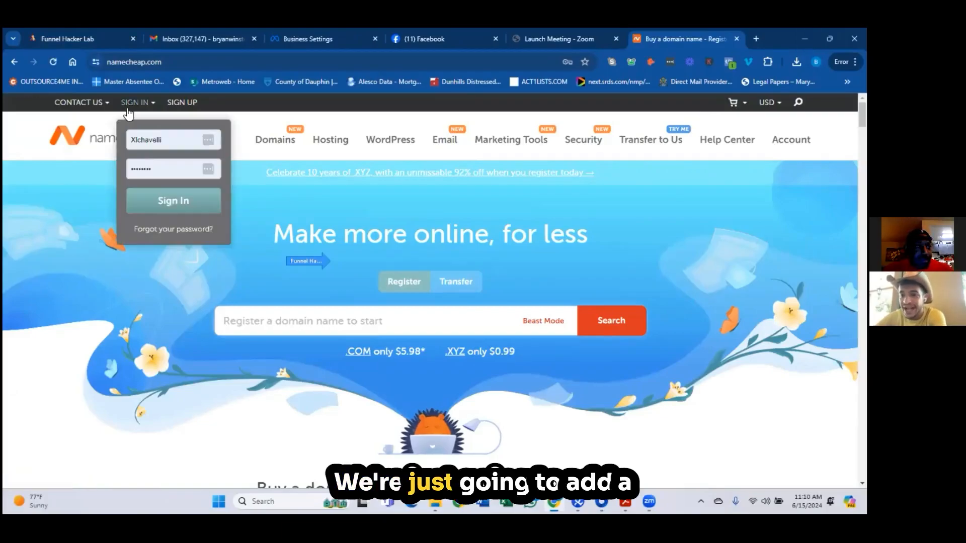
left_click(142, 205)
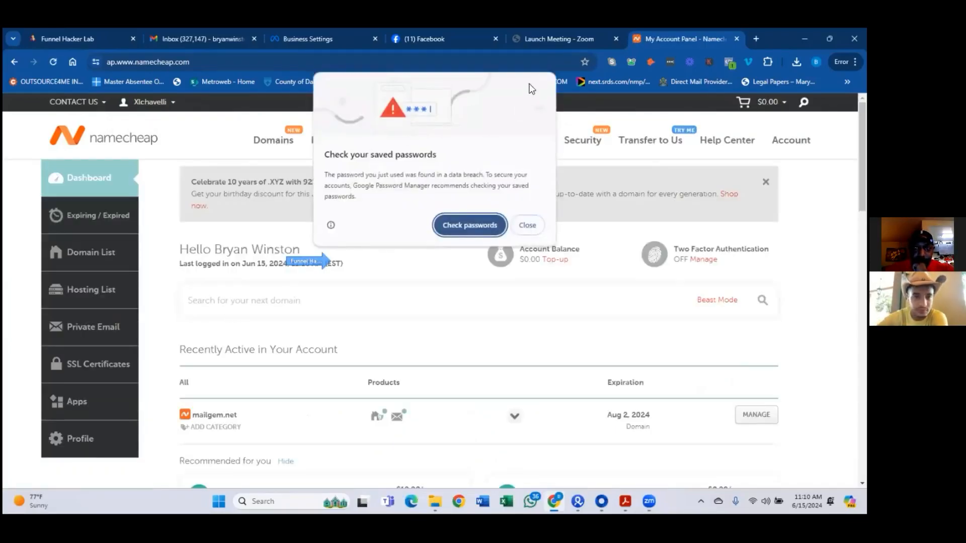
left_click(535, 225)
Step: Open the management page for the domain chavellicapital.com from the recently active domains
scroll(543, 232, "down", 3)
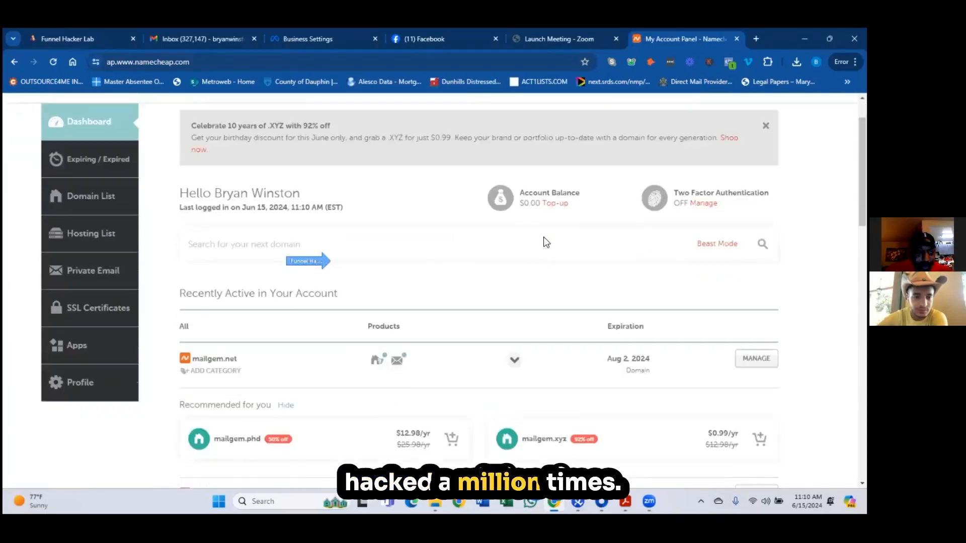
scroll(546, 241, "down", 2)
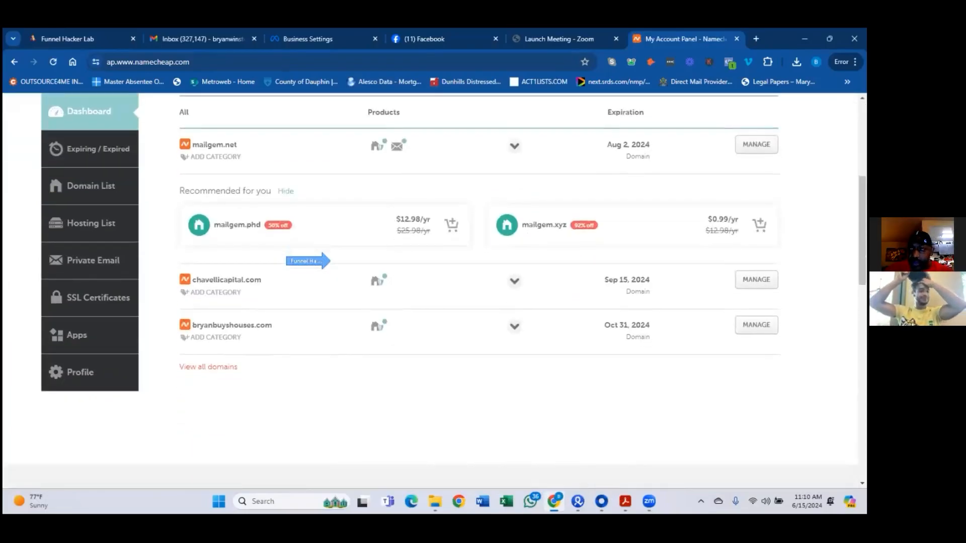
left_click(748, 281)
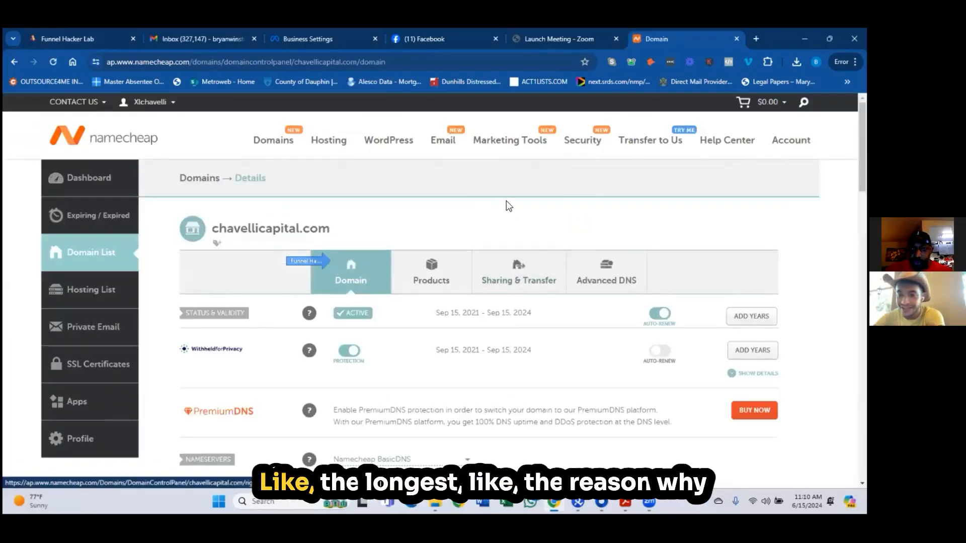
Step: Look through the domain's general settings and open its advanced DNS settings
scroll(507, 206, "down", 1)
scroll(503, 231, "down", 3)
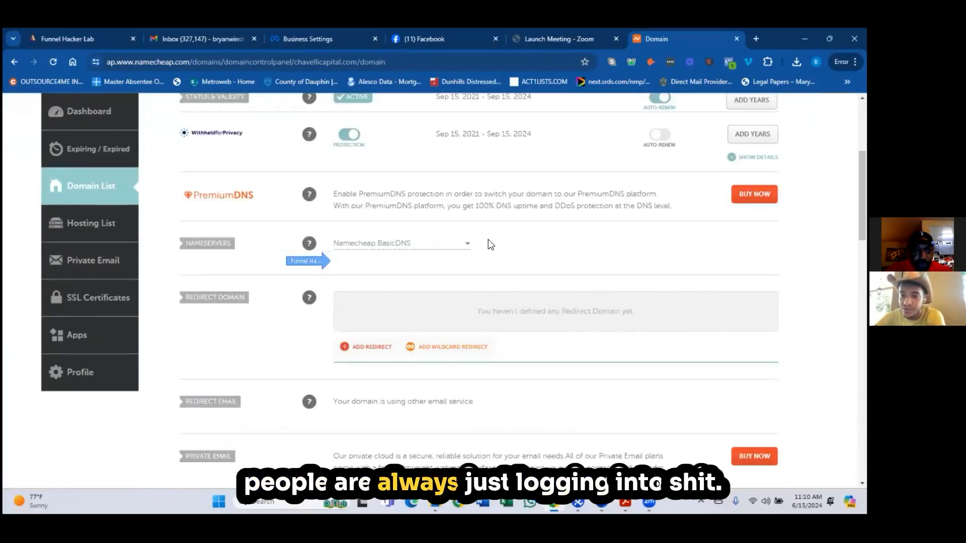
scroll(490, 245, "down", 1)
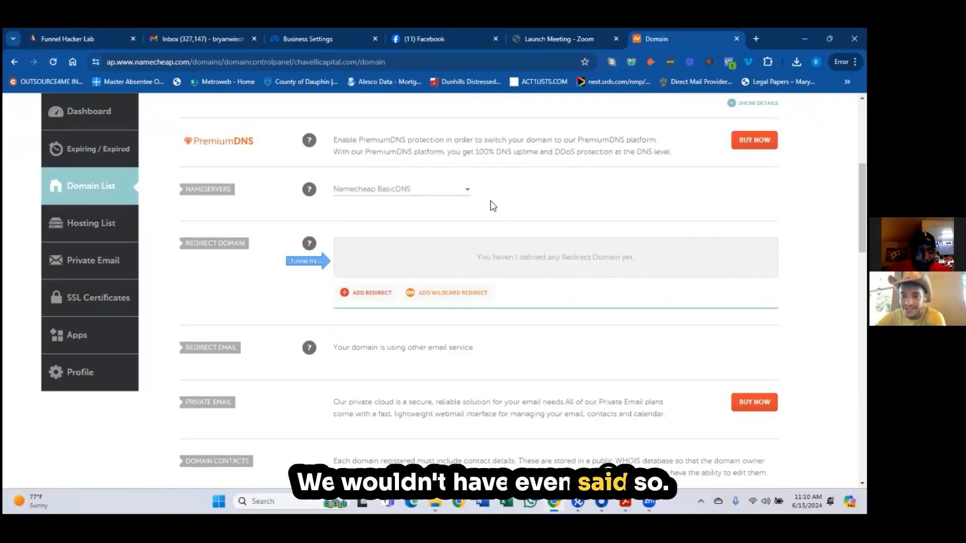
scroll(491, 205, "up", 3)
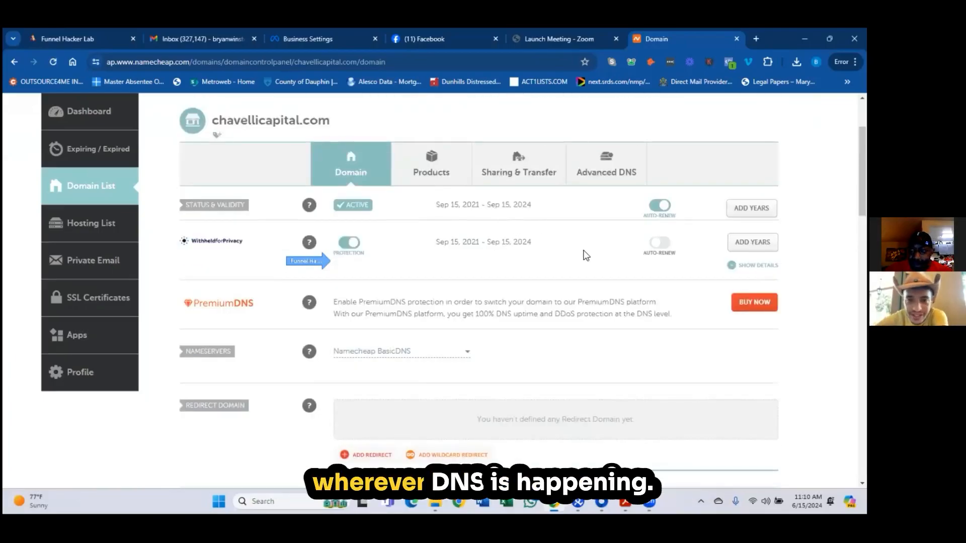
scroll(584, 249, "down", 2)
scroll(579, 248, "down", 1)
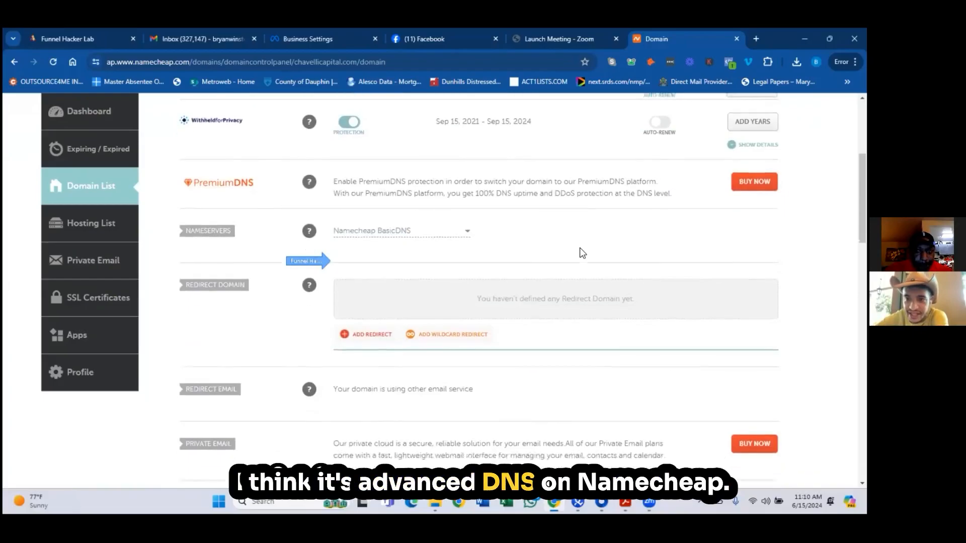
scroll(579, 248, "up", 3)
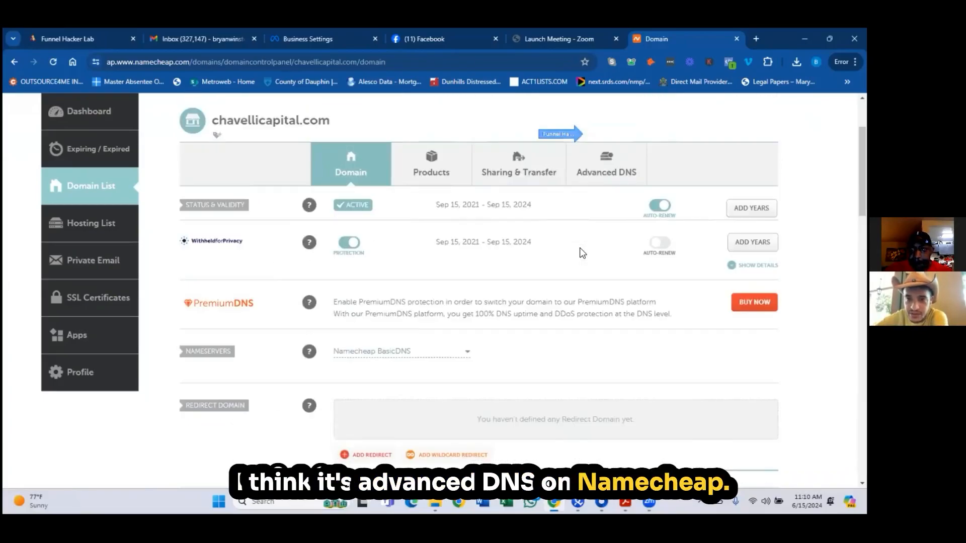
left_click(603, 176)
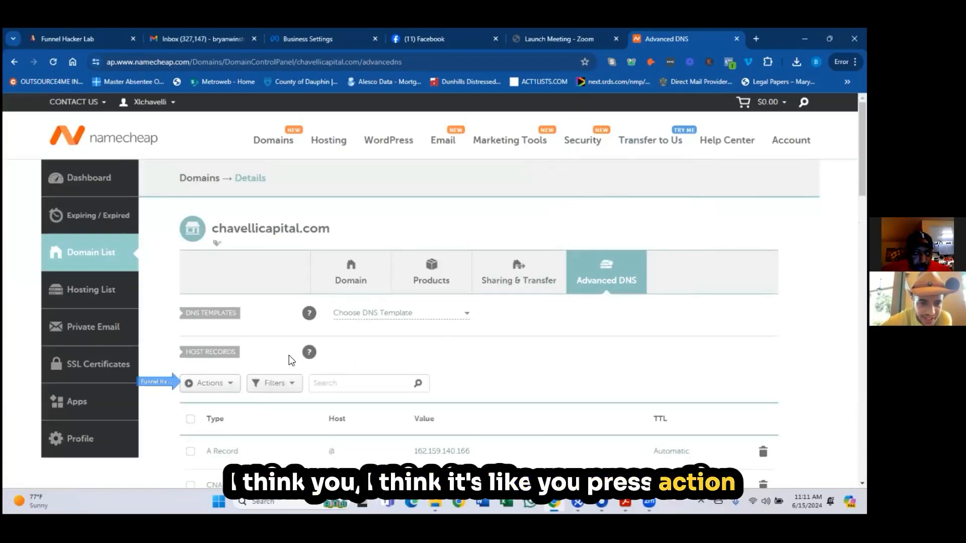
Step: Add a TXT host record with host @ and the Facebook domain verification code as its value, and save it
scroll(289, 355, "down", 3)
left_click(225, 225)
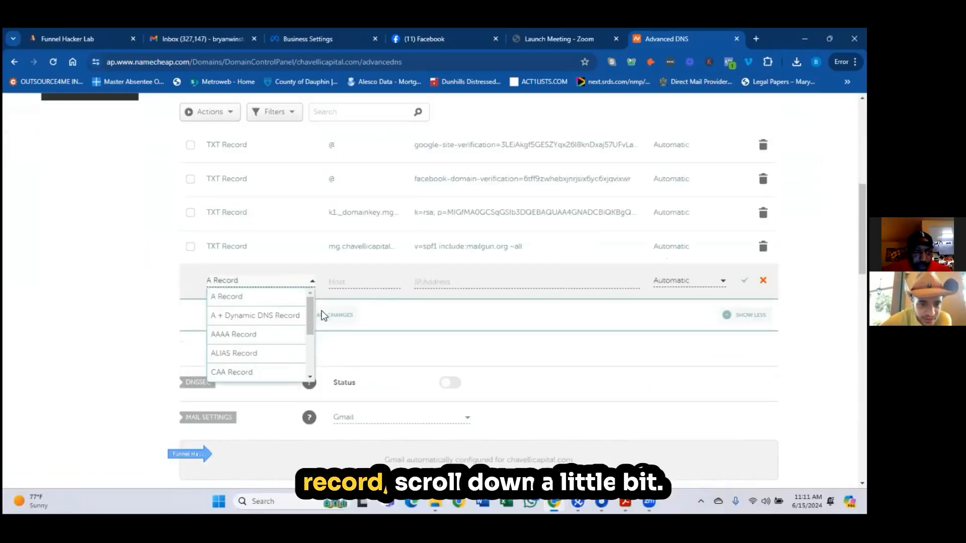
scroll(292, 331, "down", 2)
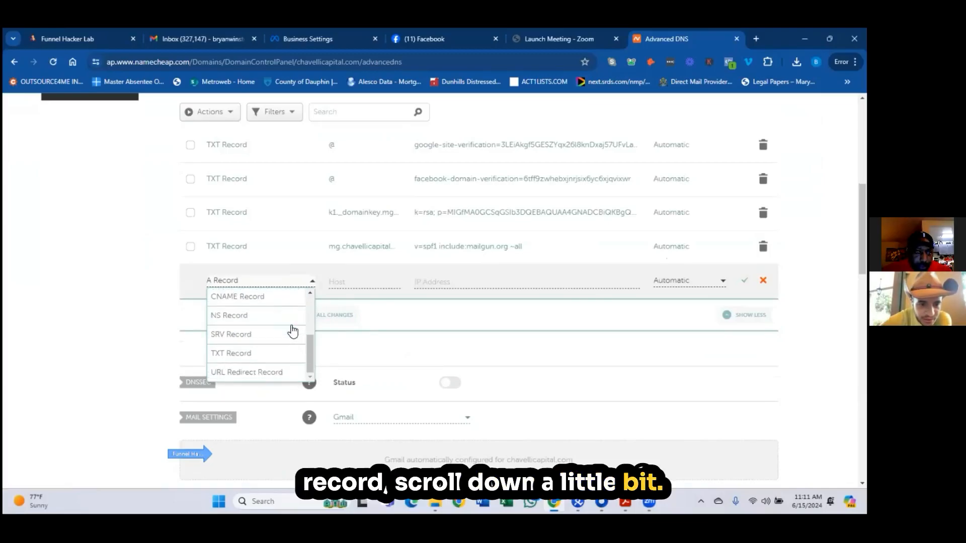
left_click(251, 356)
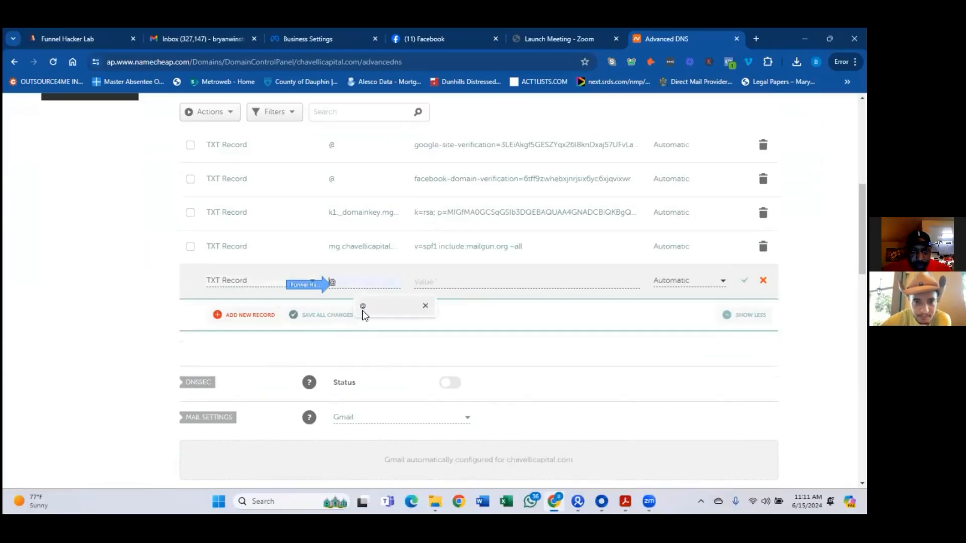
left_click(362, 308)
left_click(436, 279)
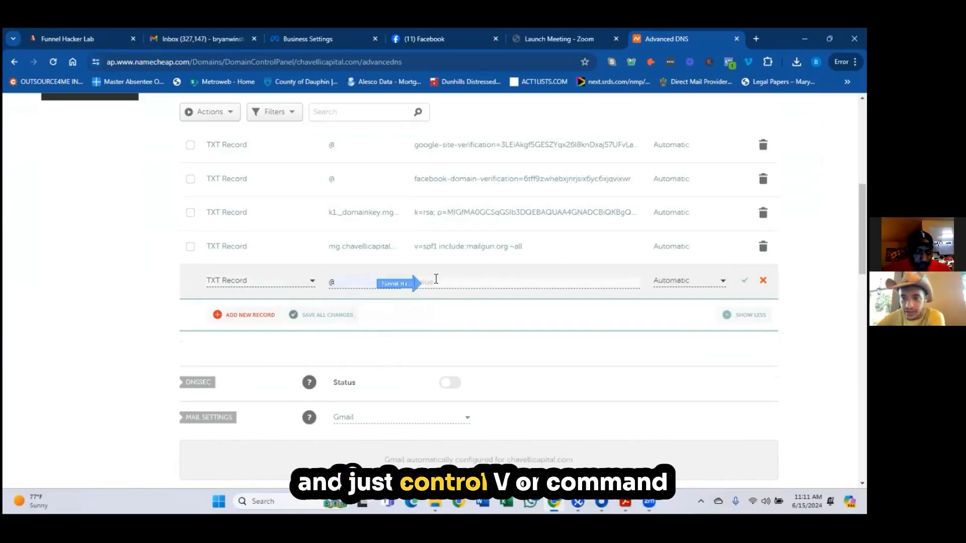
type("facebook-domain-verification=2b5tcofp0yjuoxi9kp2zkszurtpf8e")
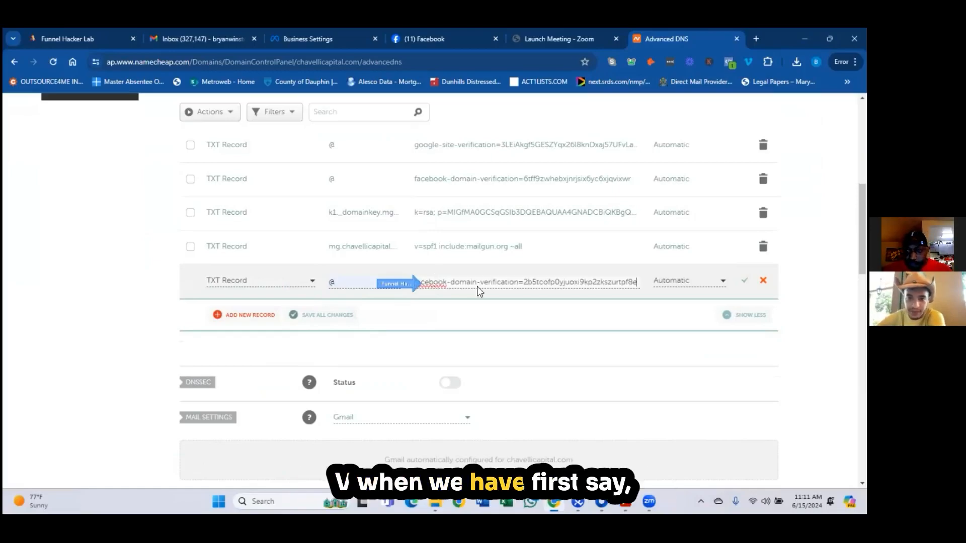
left_click(744, 280)
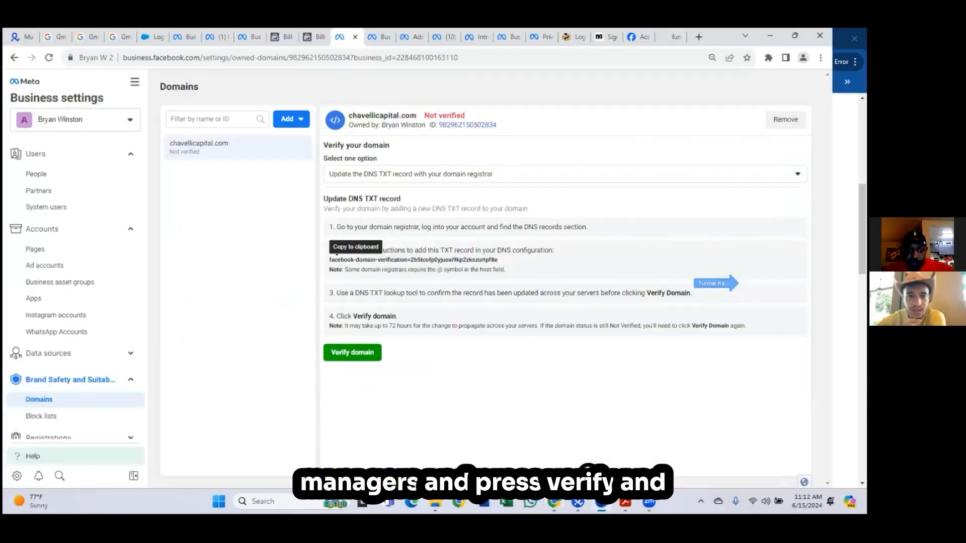
Step: Try to verify chavellicapital.com in Meta Business settings using the DNS TXT record method
left_click(349, 350)
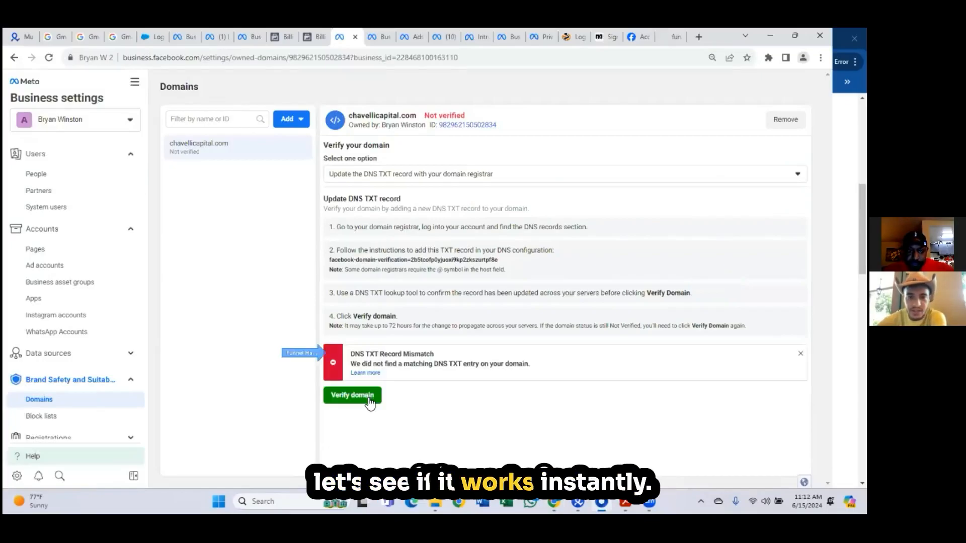
left_click(369, 397)
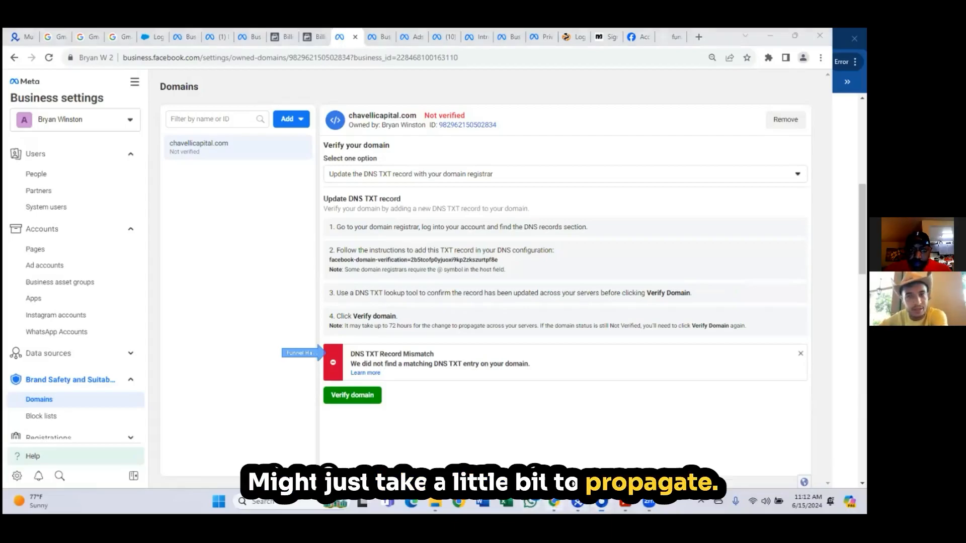
Step: Return to Namecheap, reload the advanced DNS page and check the saved host records for the new TXT entry
left_click(554, 501)
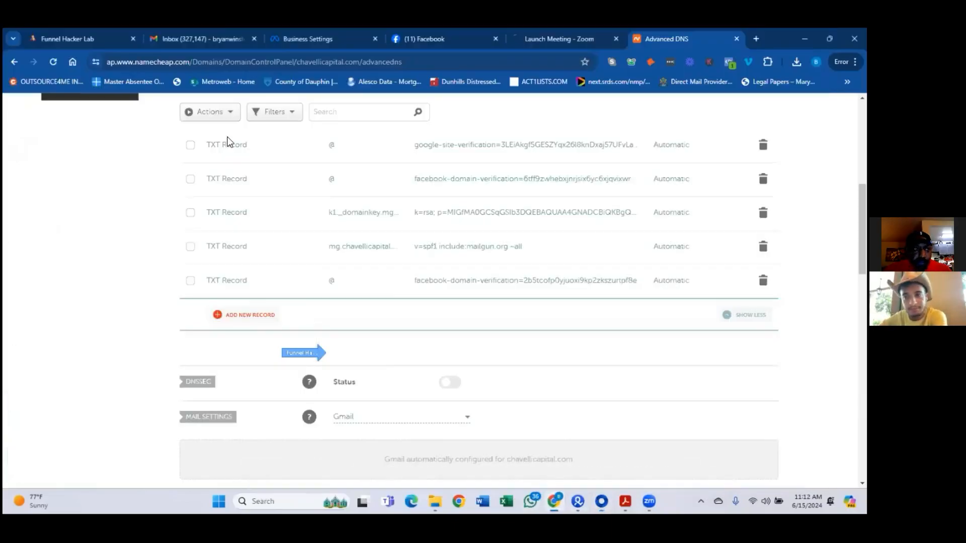
left_click(53, 62)
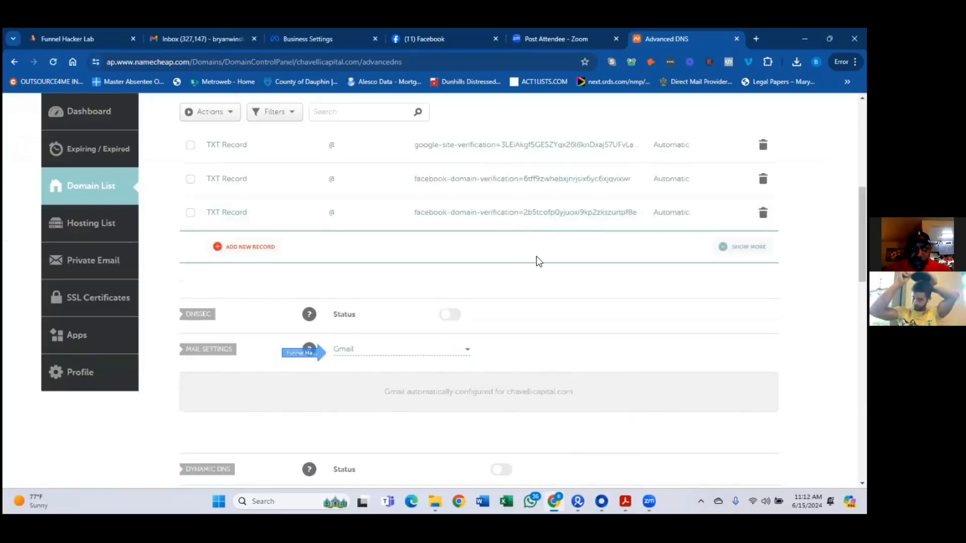
scroll(536, 256, "up", 1)
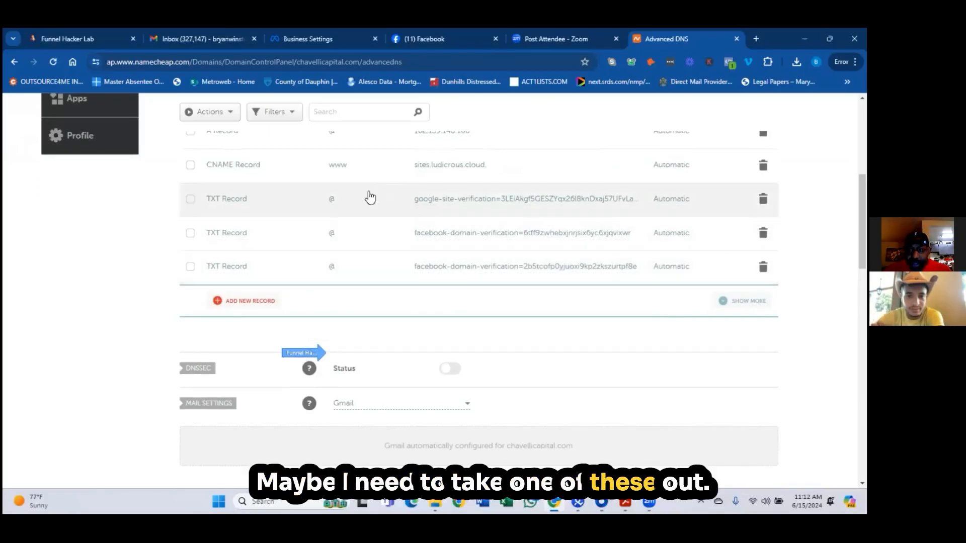
scroll(368, 231, "up", 5)
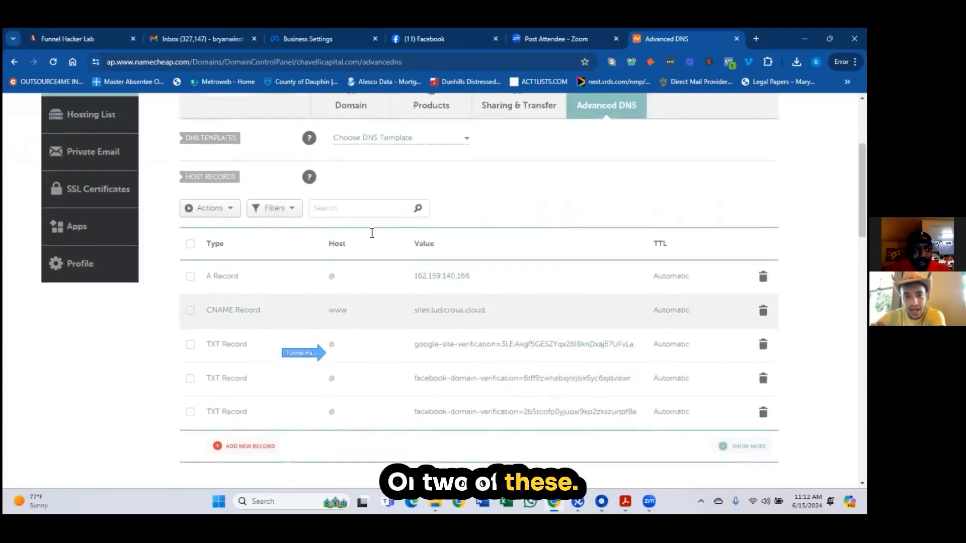
scroll(405, 235, "down", 3)
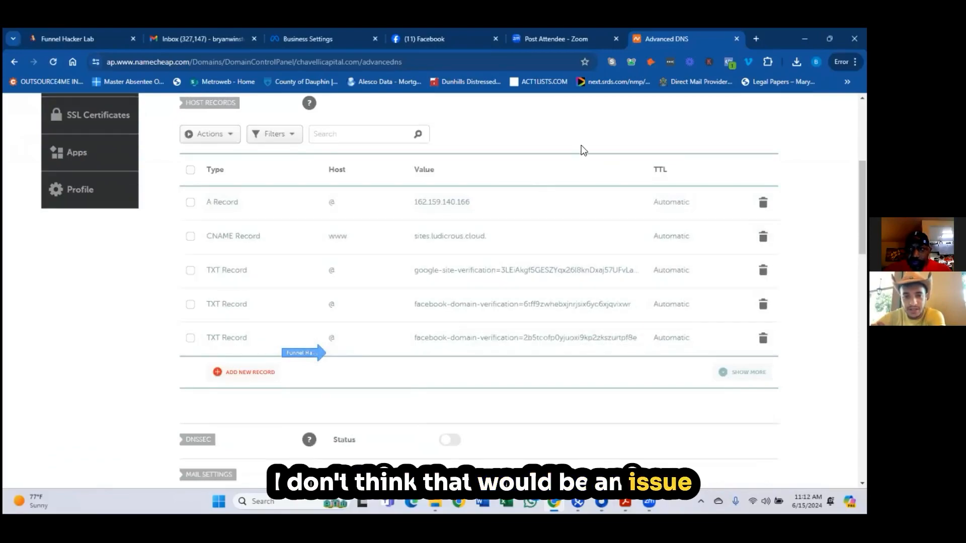
left_click(53, 62)
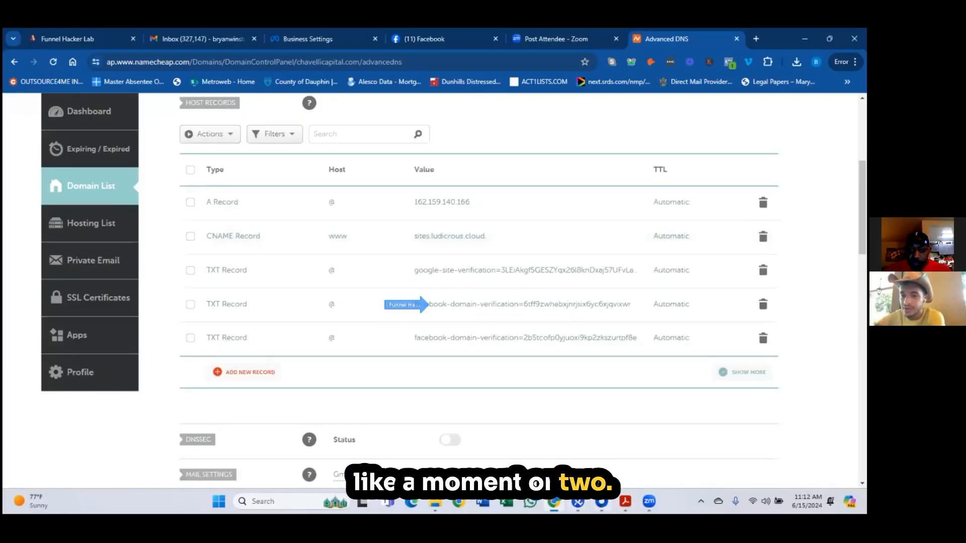
Step: Verify the domain chavellicapital.com in Meta Business settings and close the confirmation
left_click(601, 502)
left_click(368, 400)
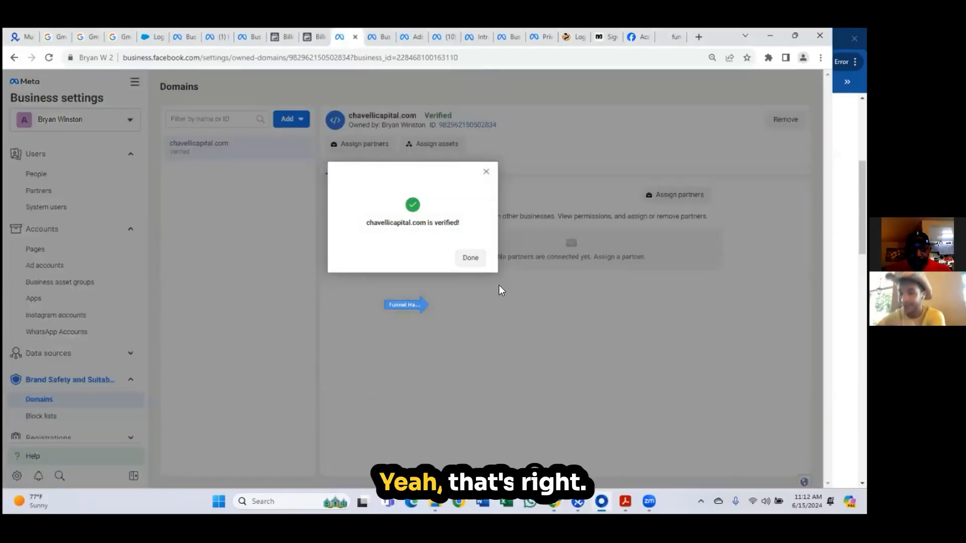
left_click(467, 258)
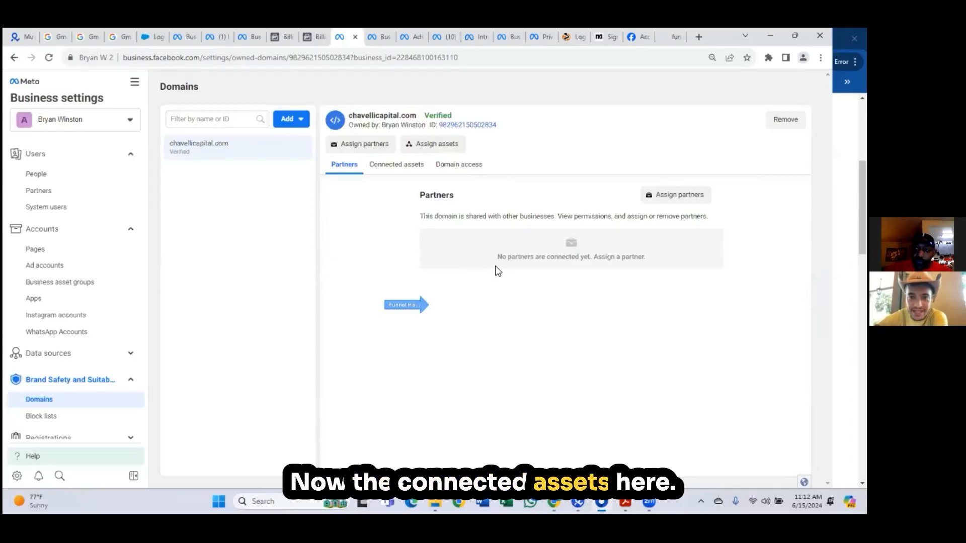
Step: Assign the Credit Guy page to the domain as a connected asset
left_click(387, 169)
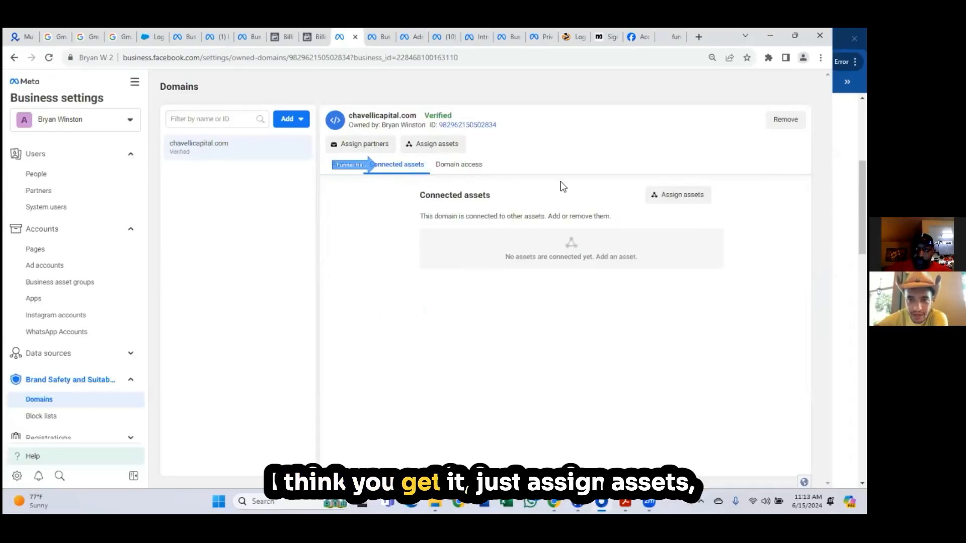
left_click(693, 197)
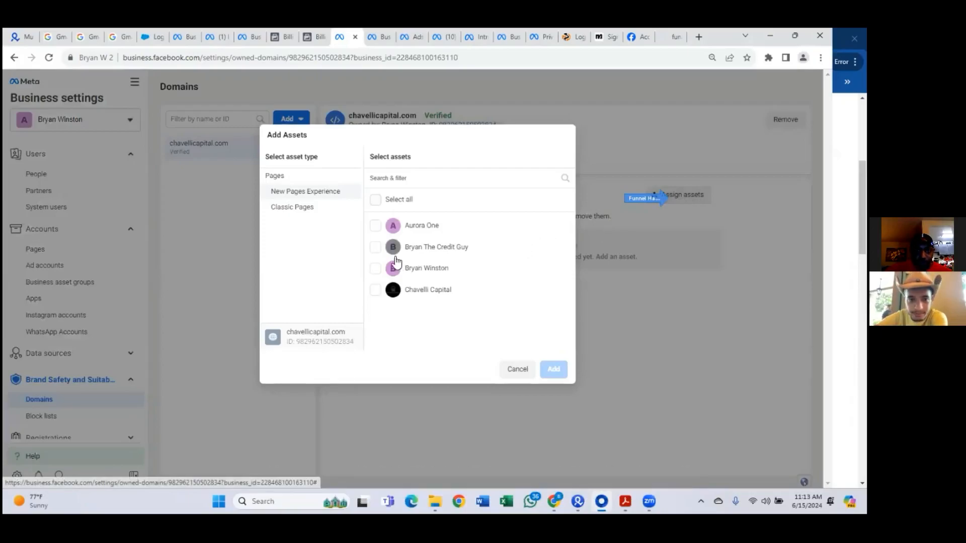
left_click(375, 248)
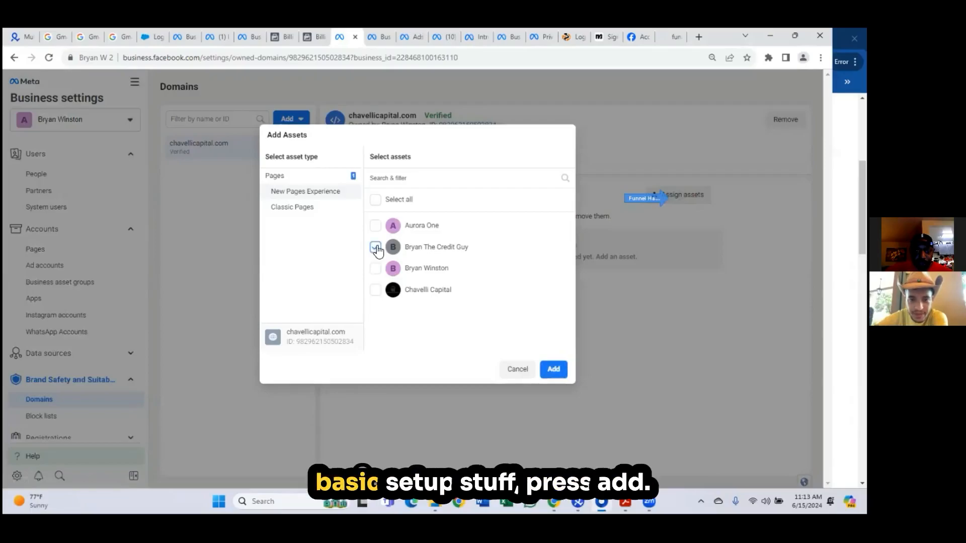
left_click(553, 370)
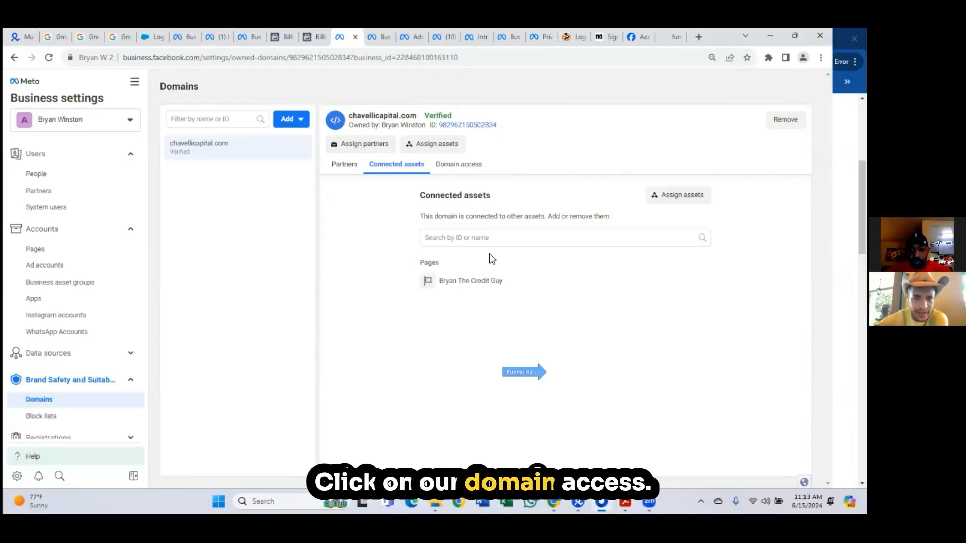
Step: Review the domain's access settings for ad link editing and open the business's datasets
left_click(462, 166)
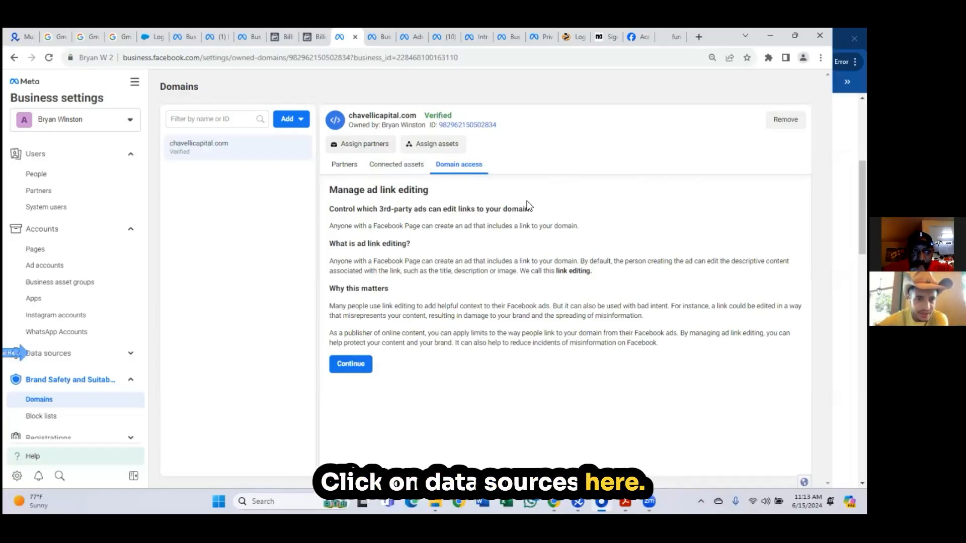
left_click(68, 358)
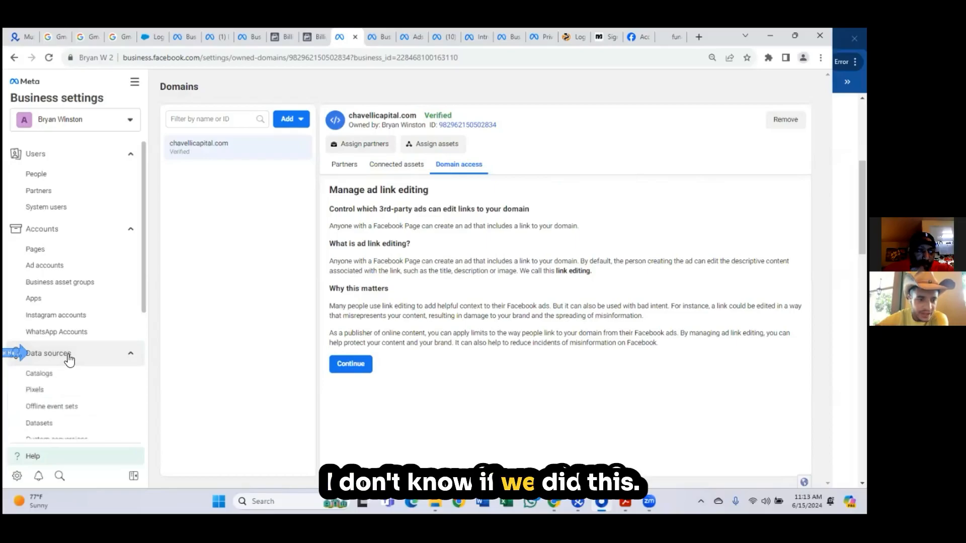
scroll(68, 359, "down", 1)
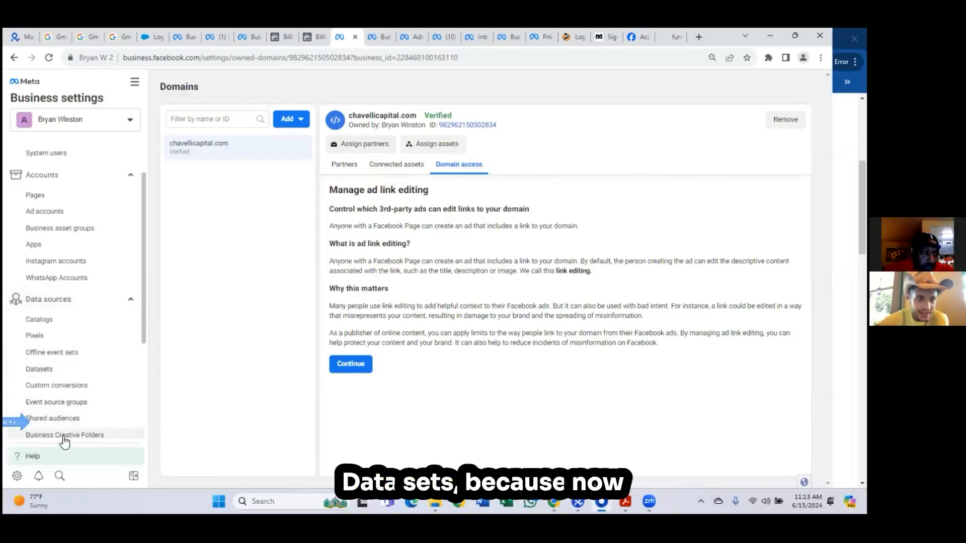
left_click(48, 375)
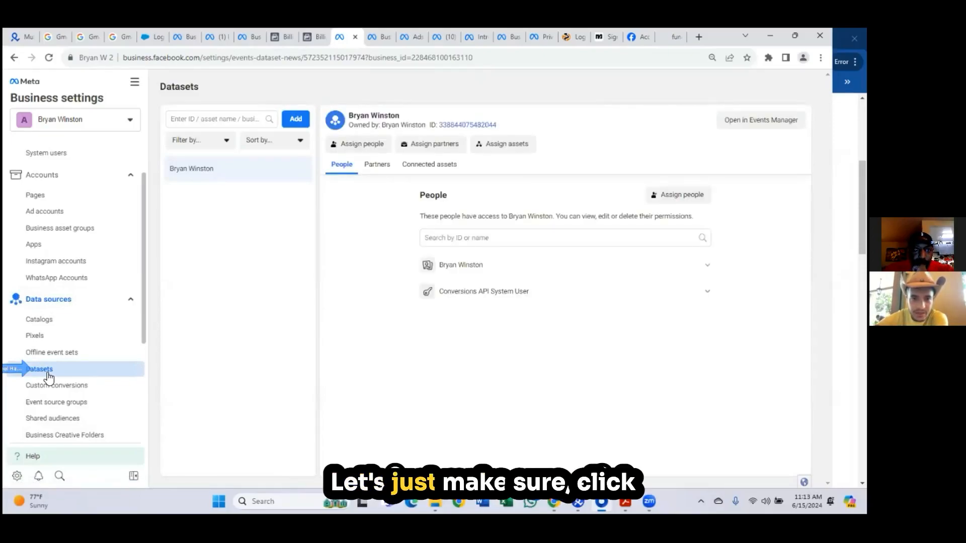
Step: Add Ad Account 1 to the dataset as a connected asset and close the confirmation
left_click(422, 168)
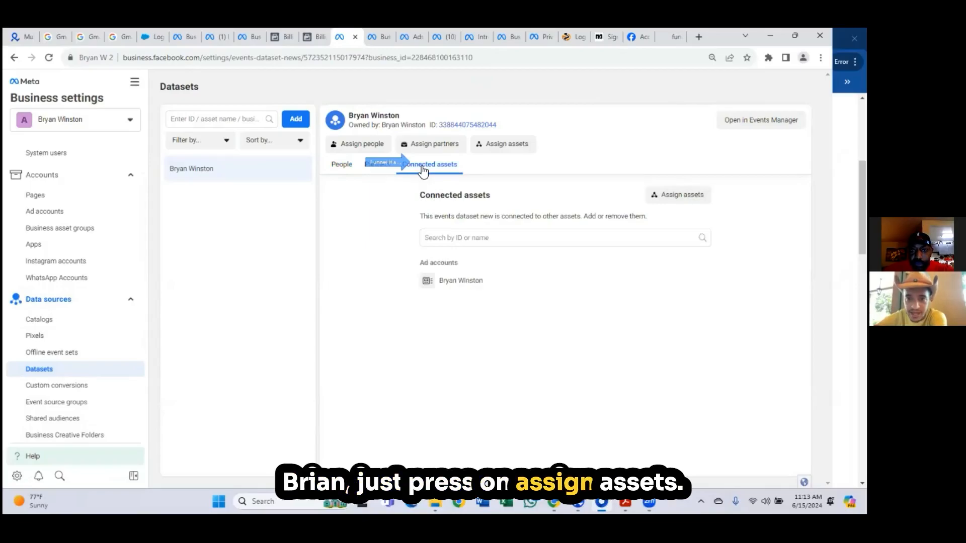
left_click(696, 197)
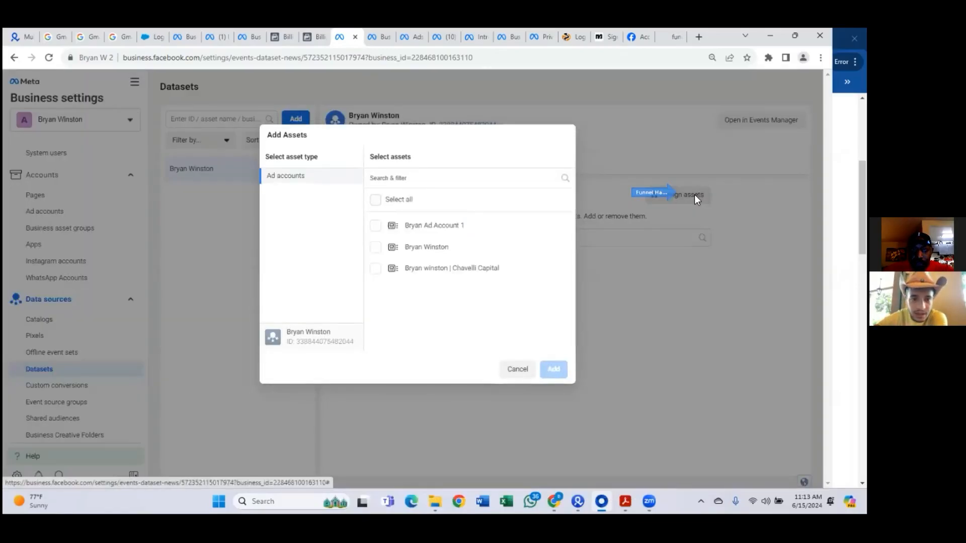
left_click(375, 225)
left_click(553, 369)
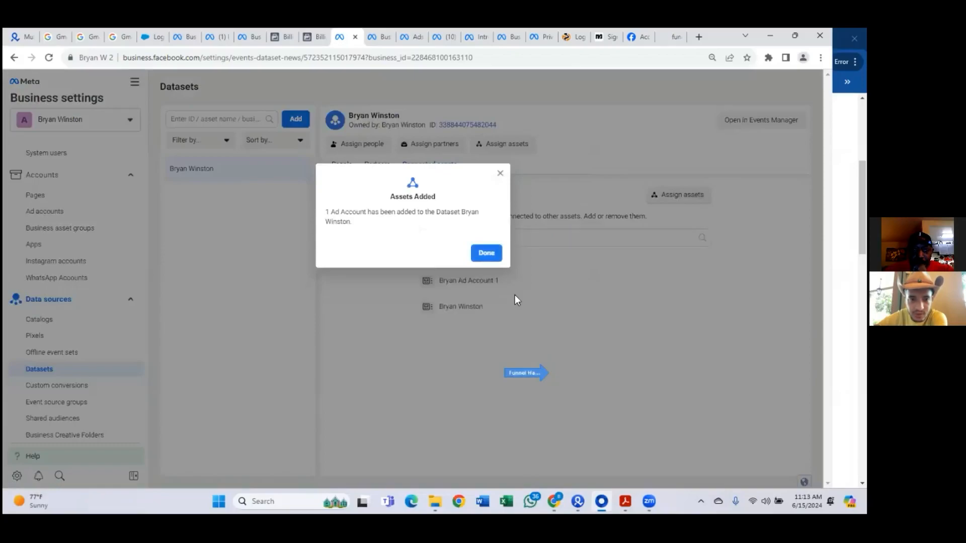
left_click(484, 253)
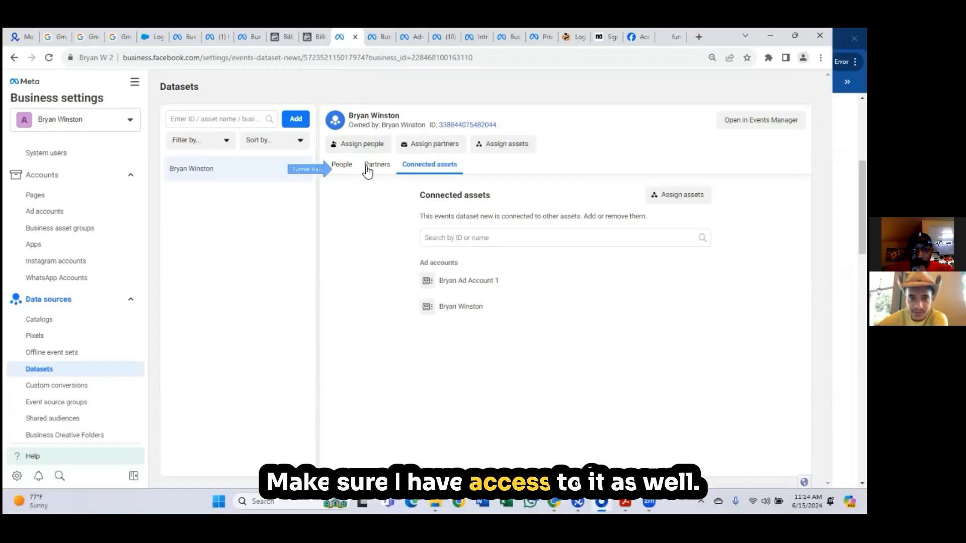
Step: Check who has access to the dataset and assign the second listed person full control through Manage events dataset
left_click(343, 166)
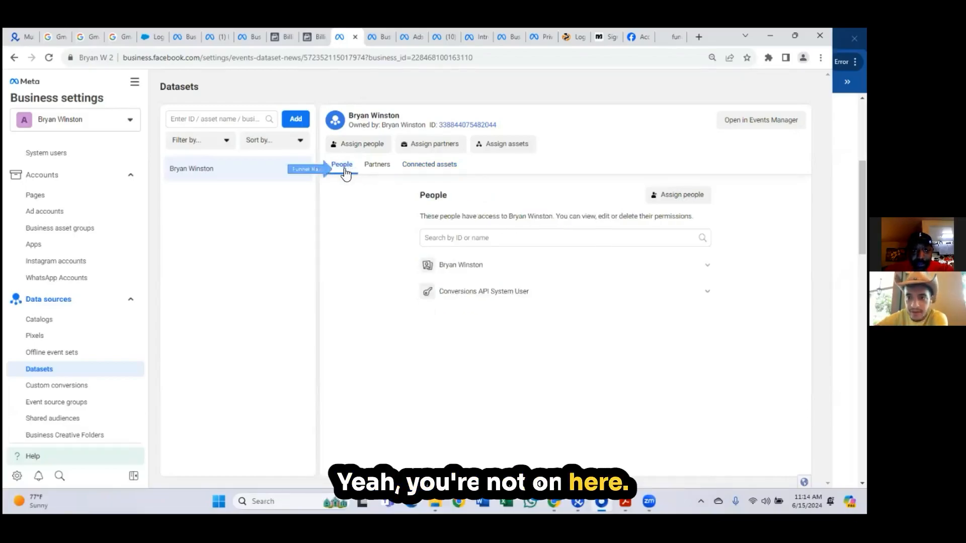
left_click(684, 197)
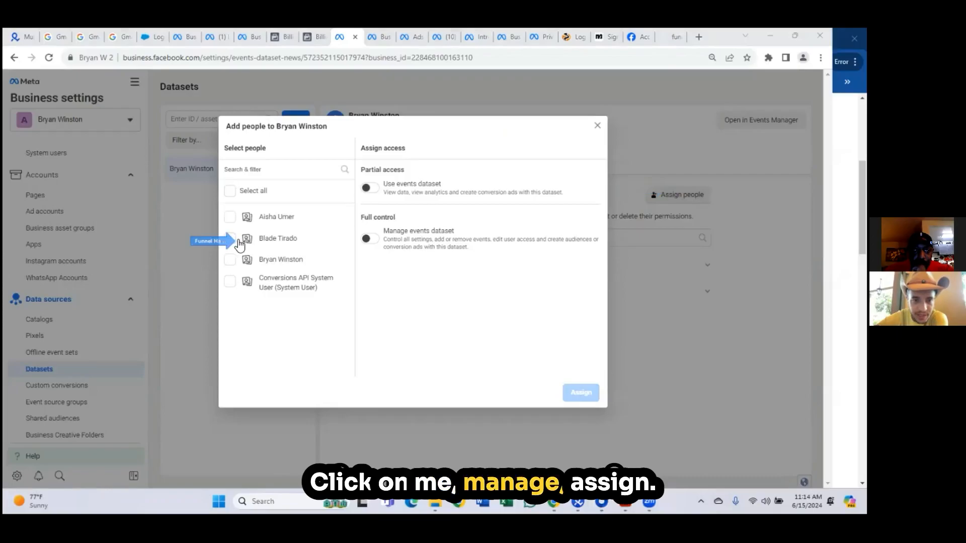
left_click(234, 242)
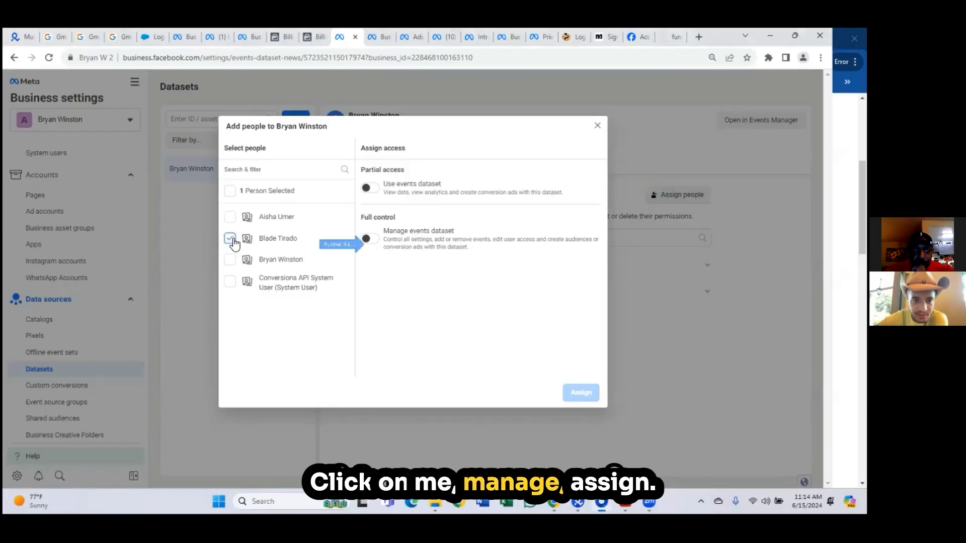
left_click(376, 242)
left_click(584, 395)
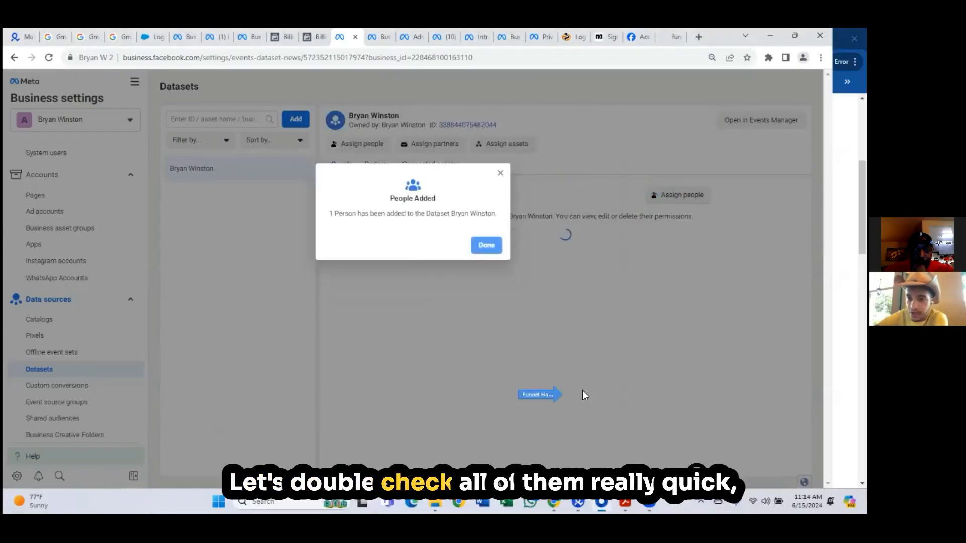
left_click(487, 246)
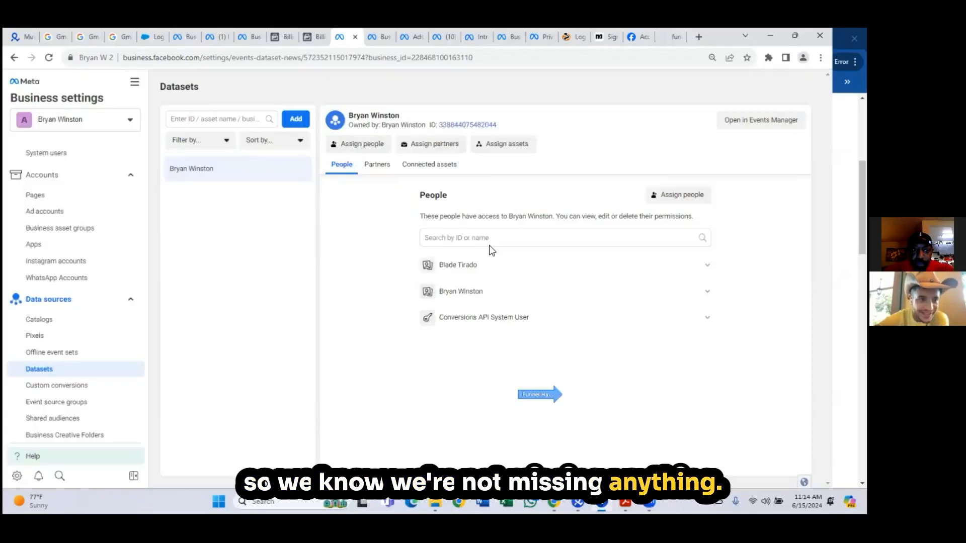
Step: Check people's access to the Instagram account, and assign the business owner full control of Ad Account 1 through Manage ad accounts
left_click(79, 260)
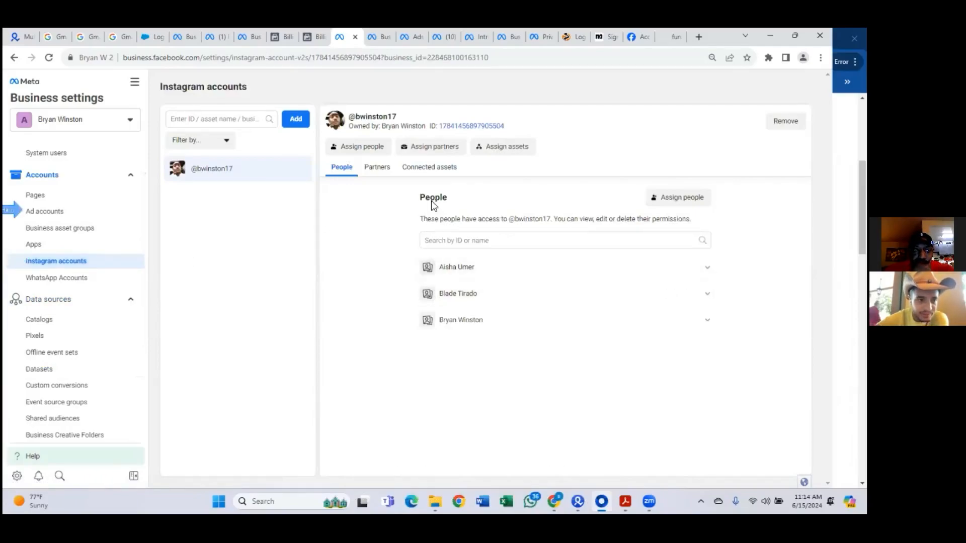
left_click(40, 214)
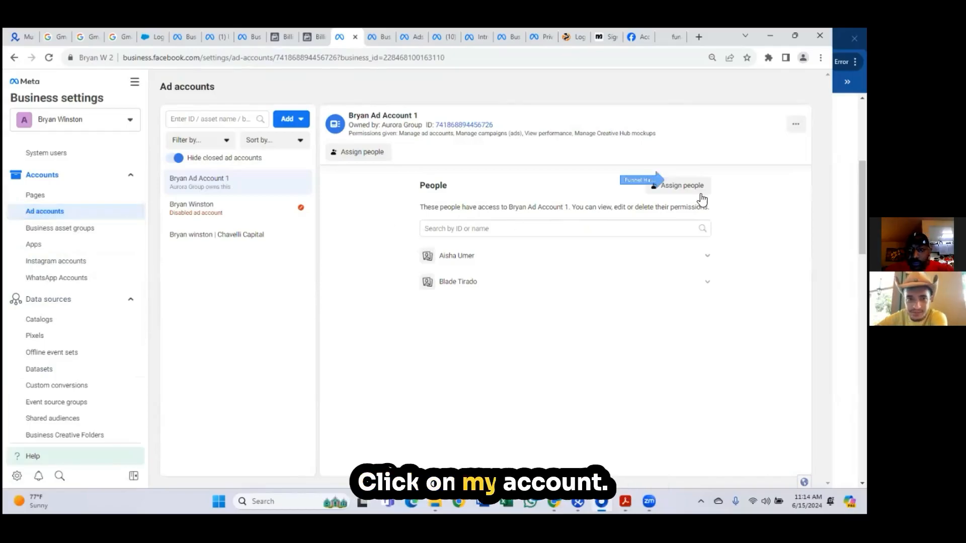
left_click(684, 186)
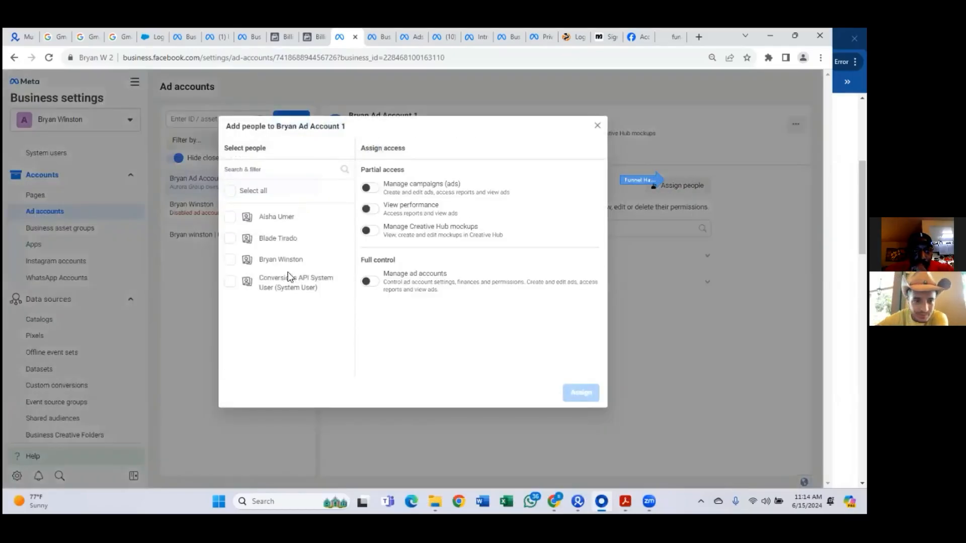
left_click(372, 282)
left_click(593, 395)
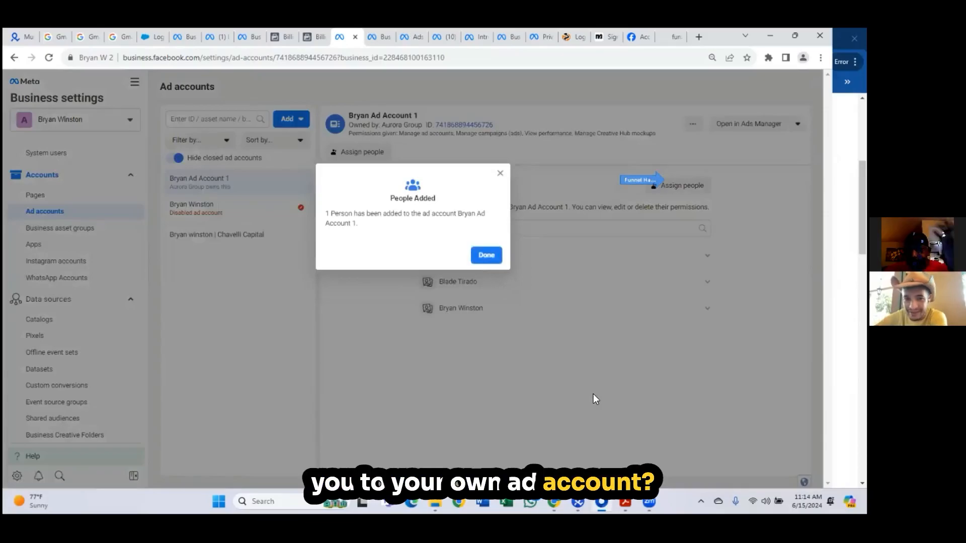
left_click(485, 257)
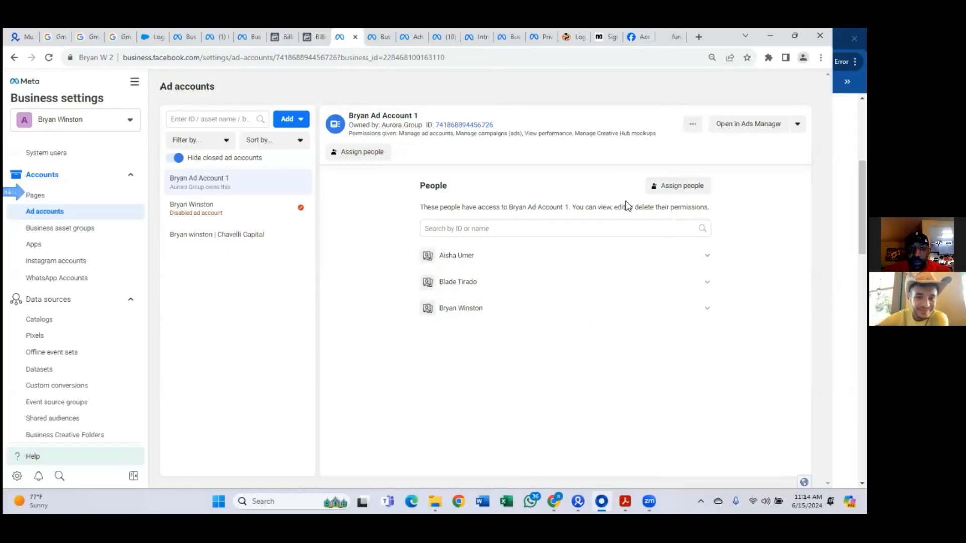
Step: Check people's access to the Credit Guy page, and review the business information, including business details, business options and personal info
left_click(63, 199)
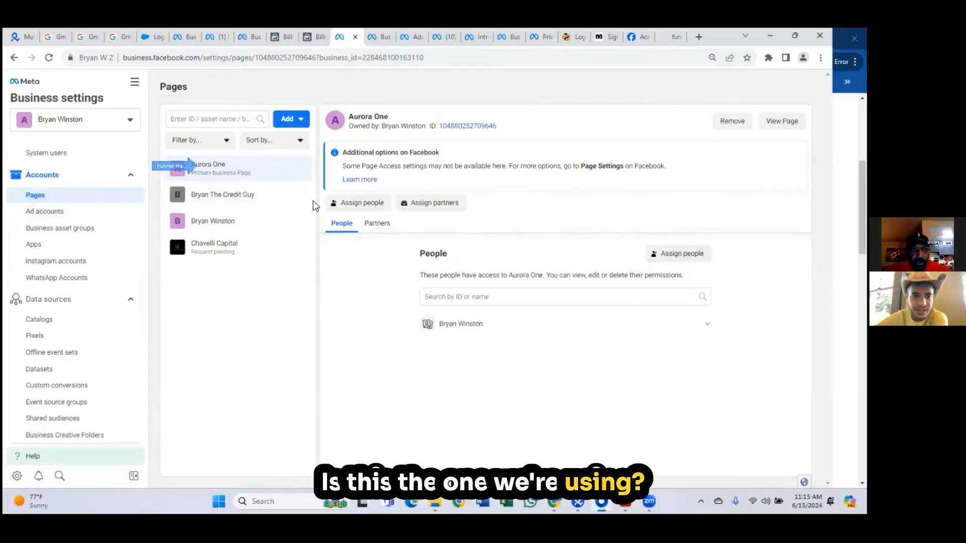
left_click(250, 199)
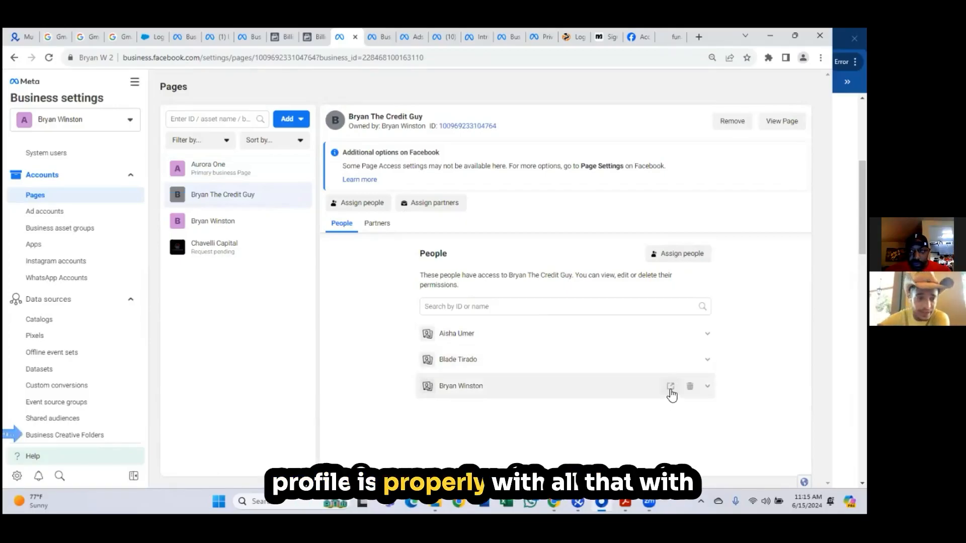
scroll(63, 352, "down", 5)
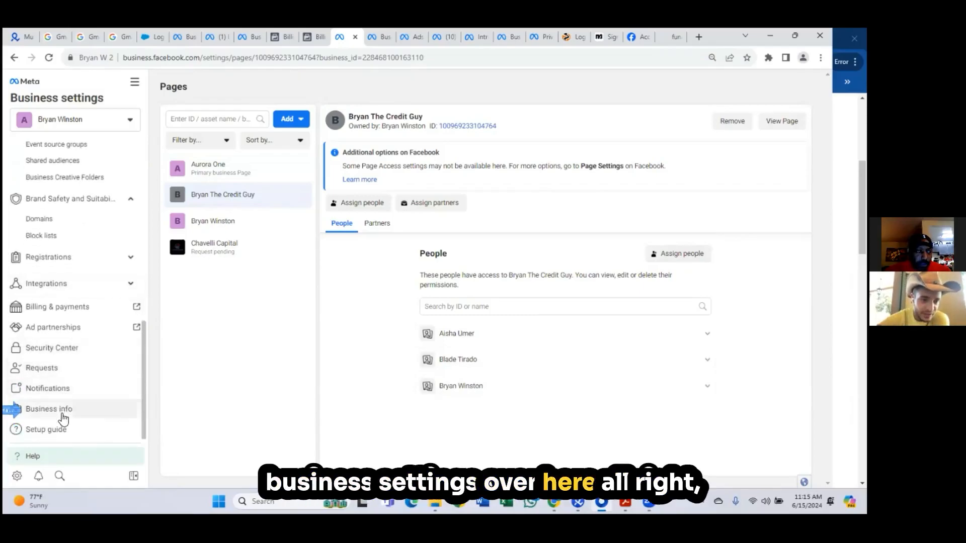
left_click(59, 411)
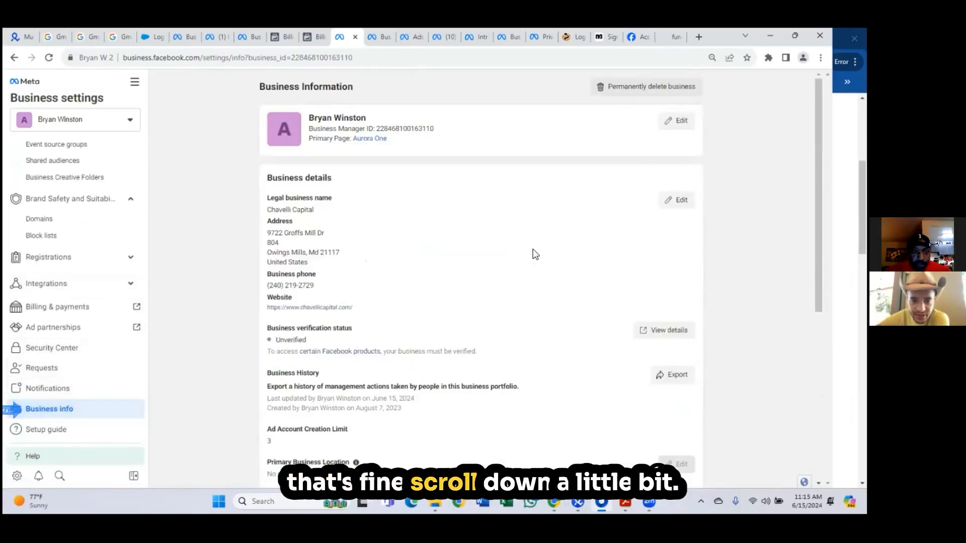
scroll(535, 254, "down", 1)
scroll(534, 254, "down", 5)
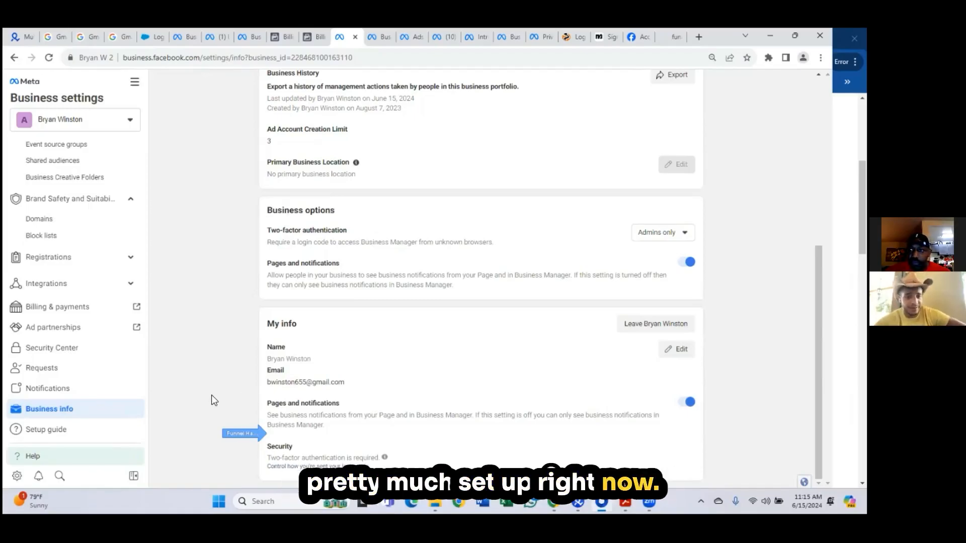
scroll(306, 338, "up", 6)
scroll(308, 337, "down", 6)
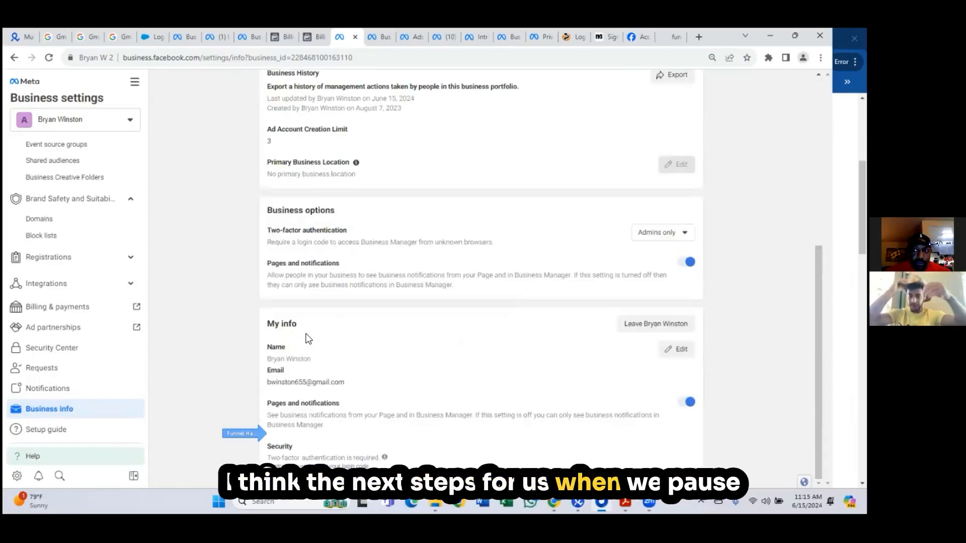